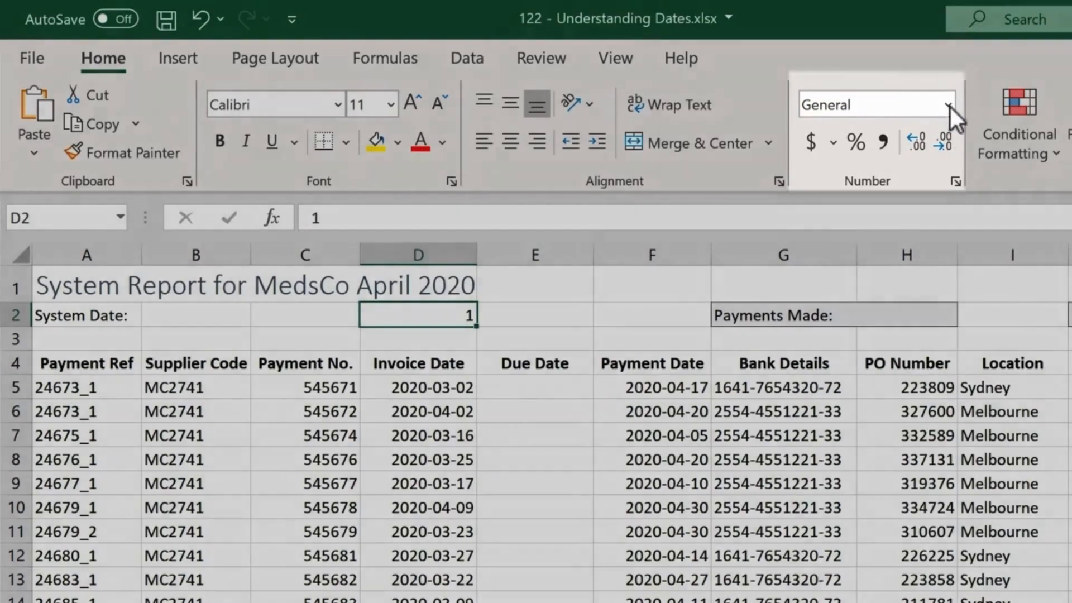
Format cell D2 as Short Date and replace its value with 2
left_click(949, 105)
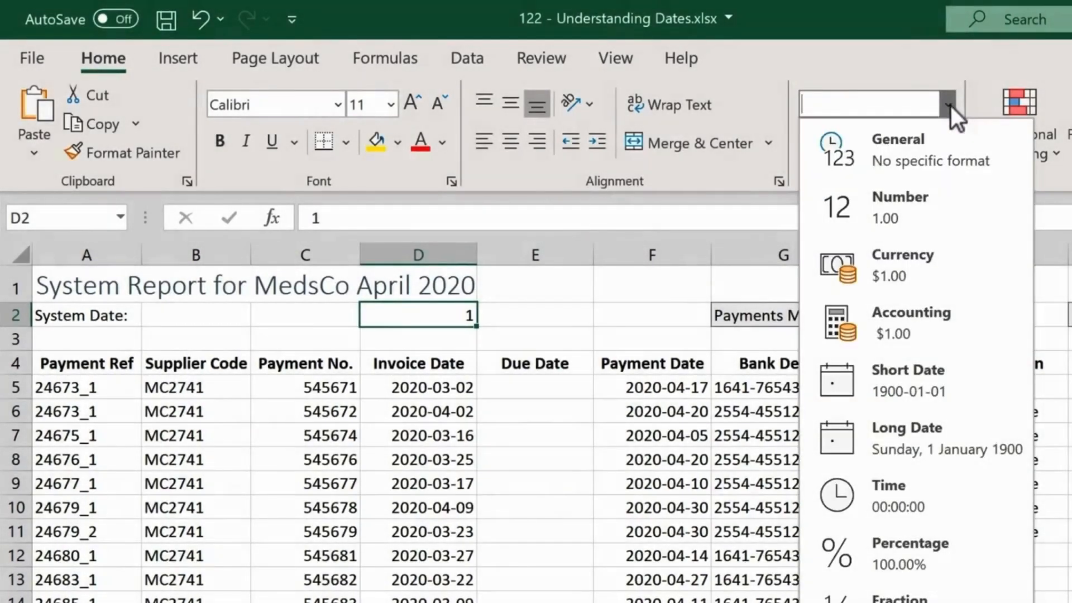
left_click(936, 374)
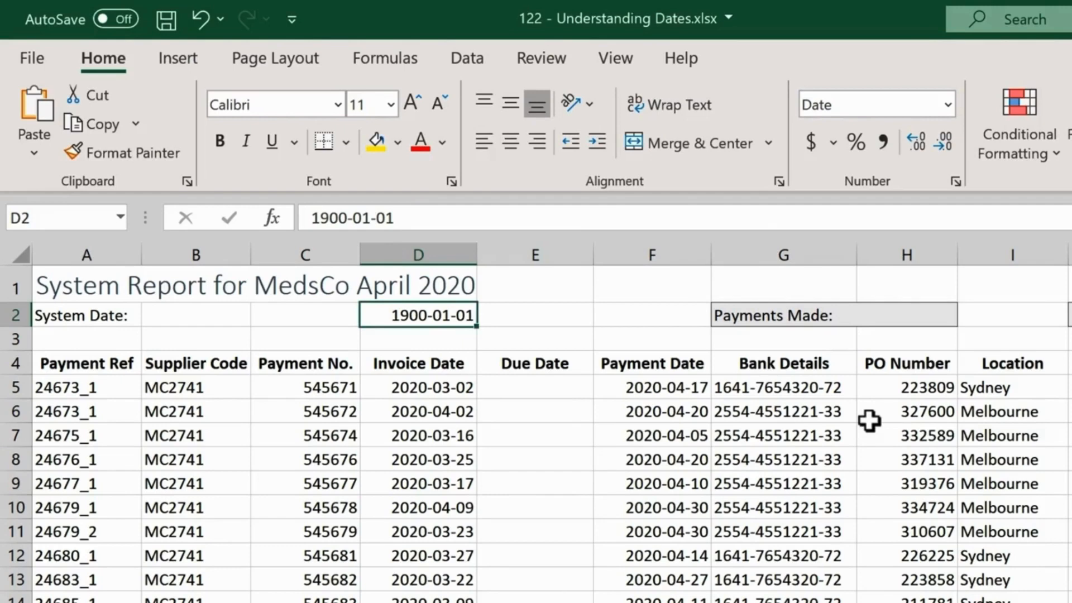
type("2")
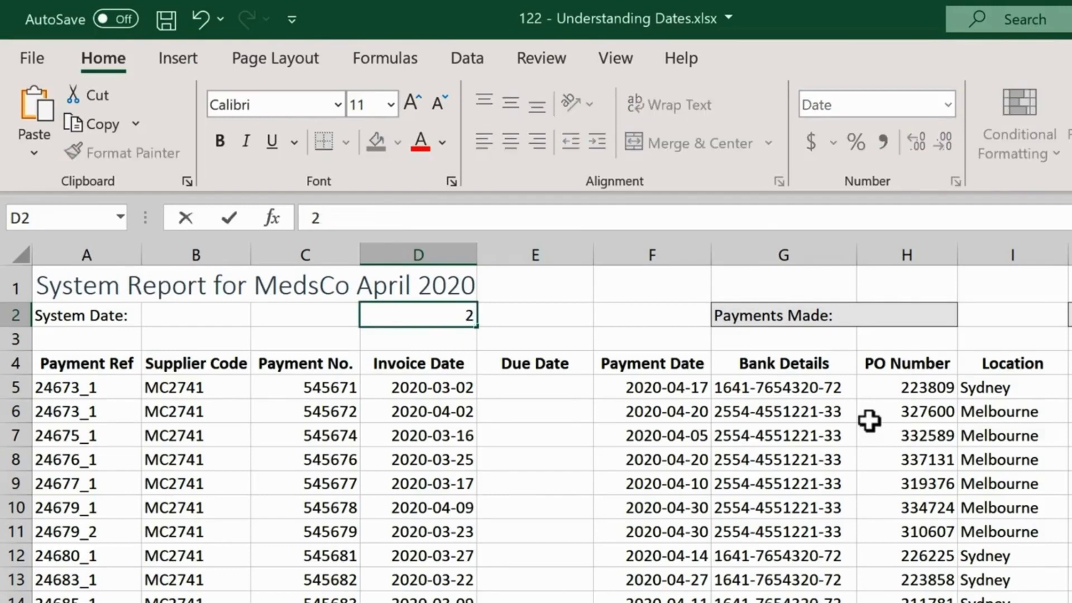
key("Return")
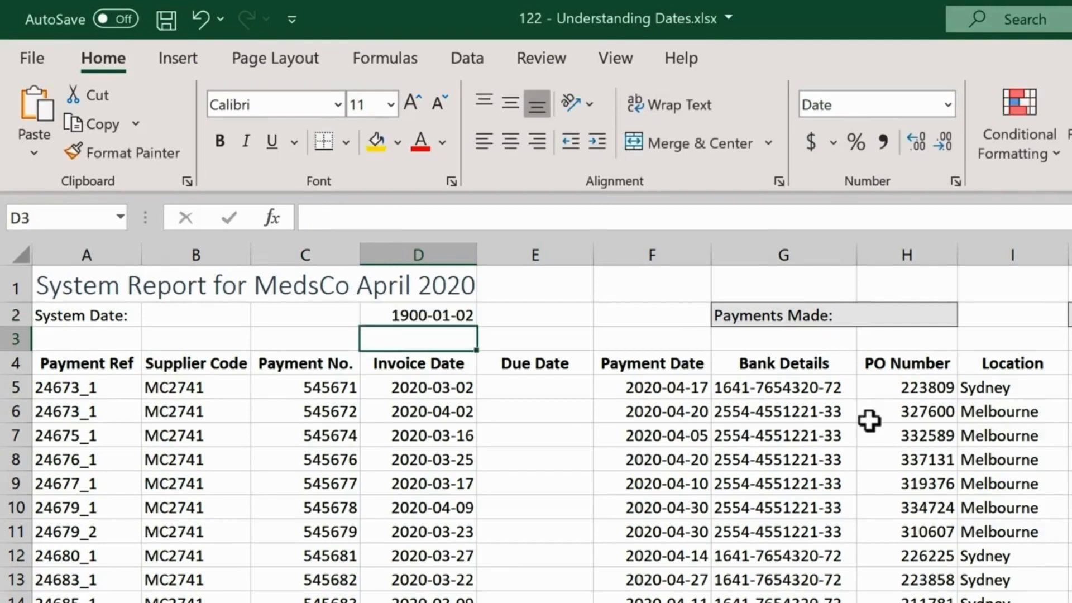
Clear the contents of cell D2
key("Up")
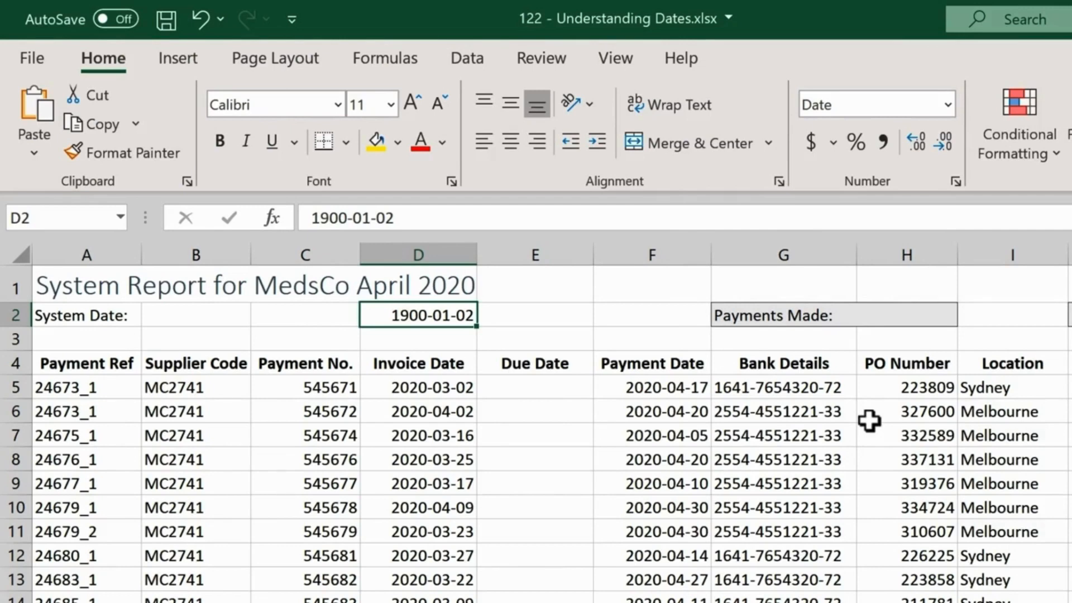
key("Delete")
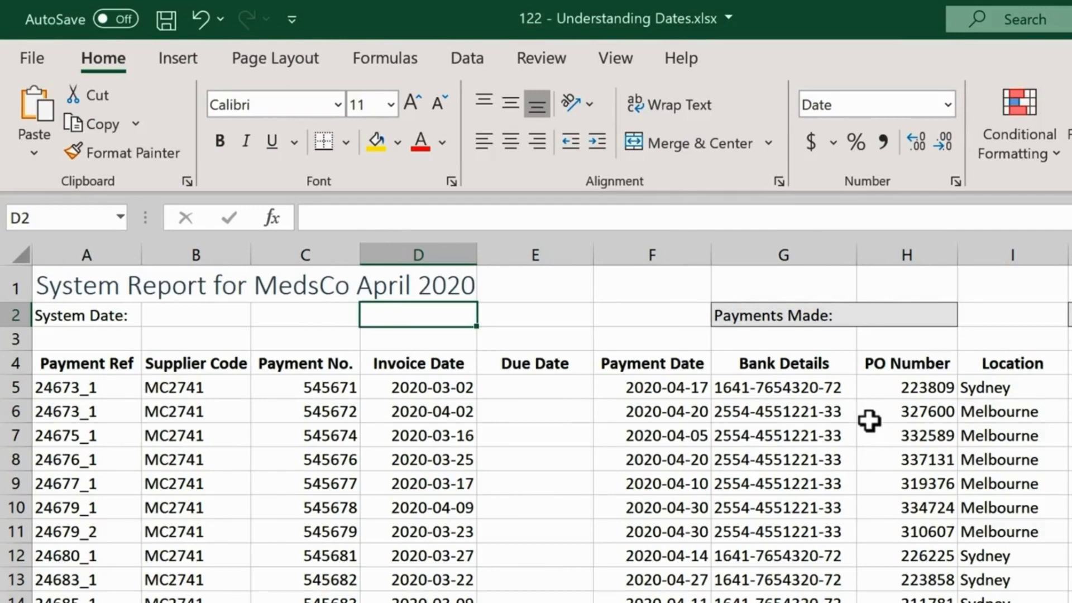
Insert the TODAY function in cell B2, beside the System Date label
left_click(168, 313)
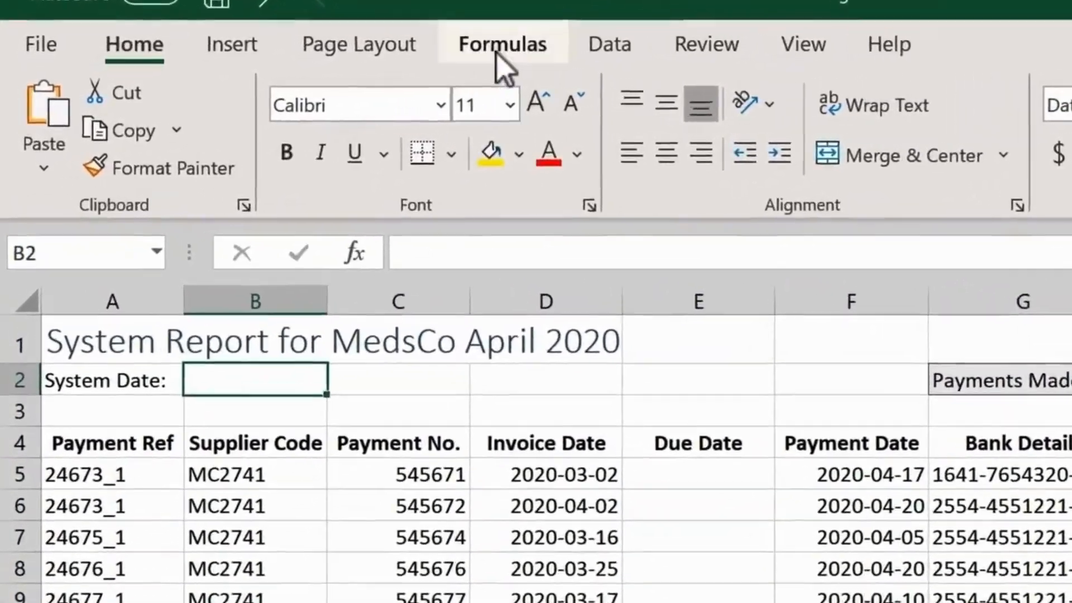
left_click(497, 54)
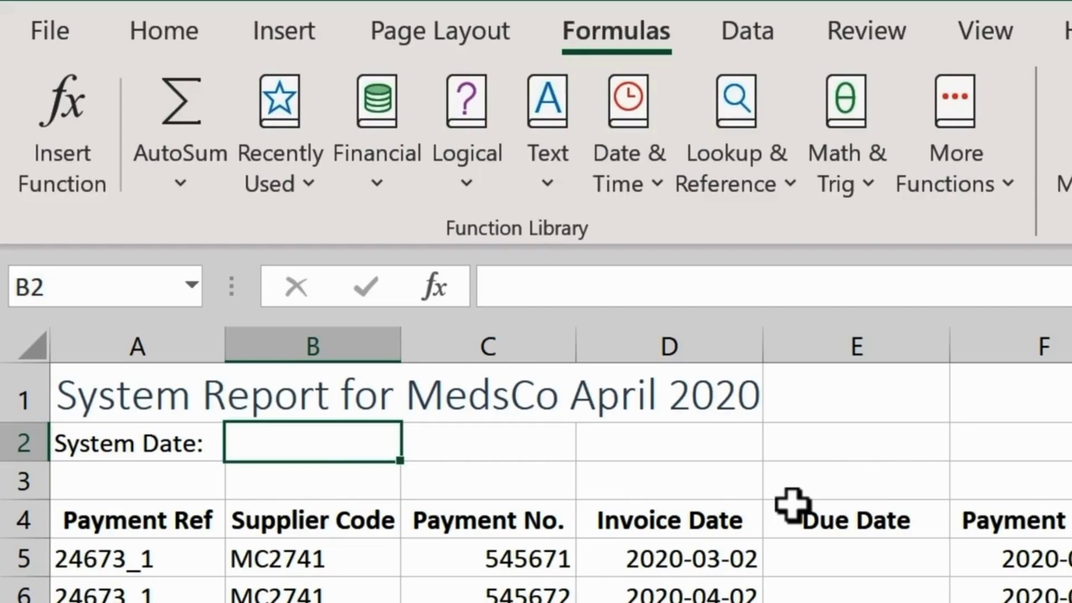
left_click(548, 179)
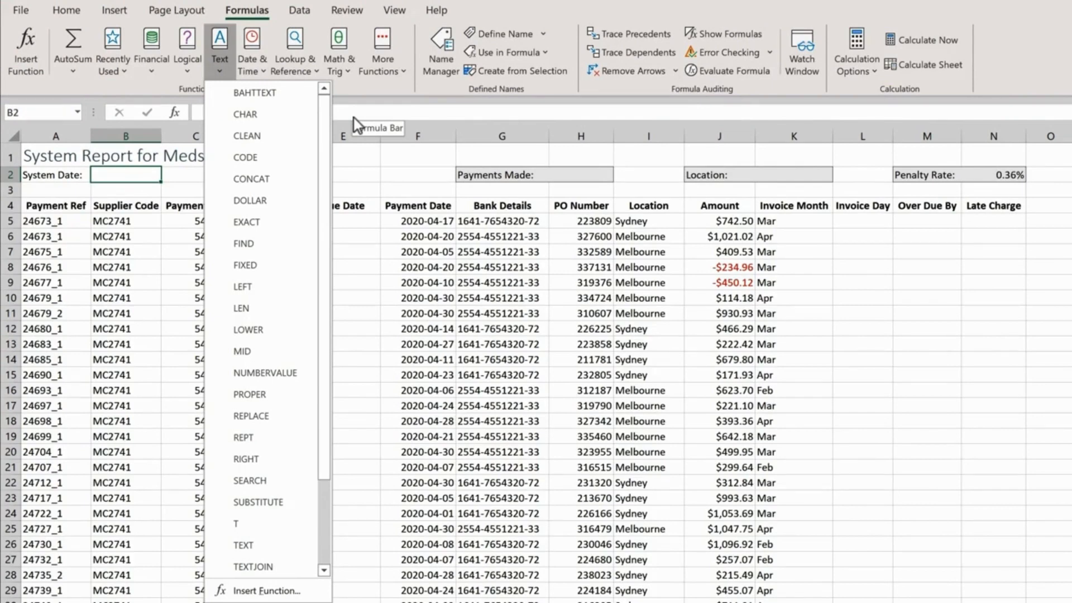
left_click(262, 72)
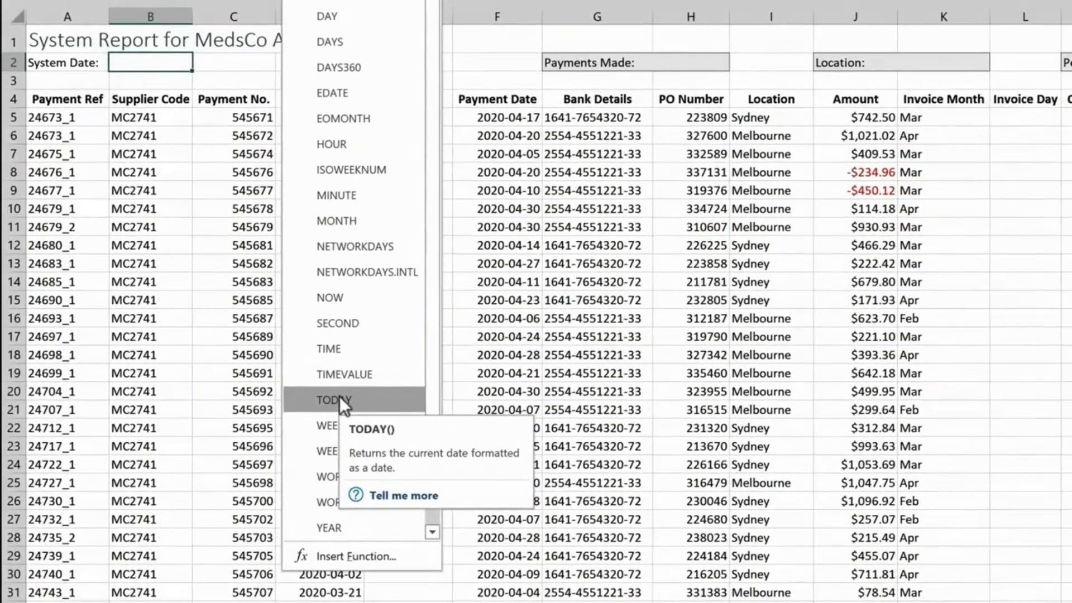
left_click(340, 398)
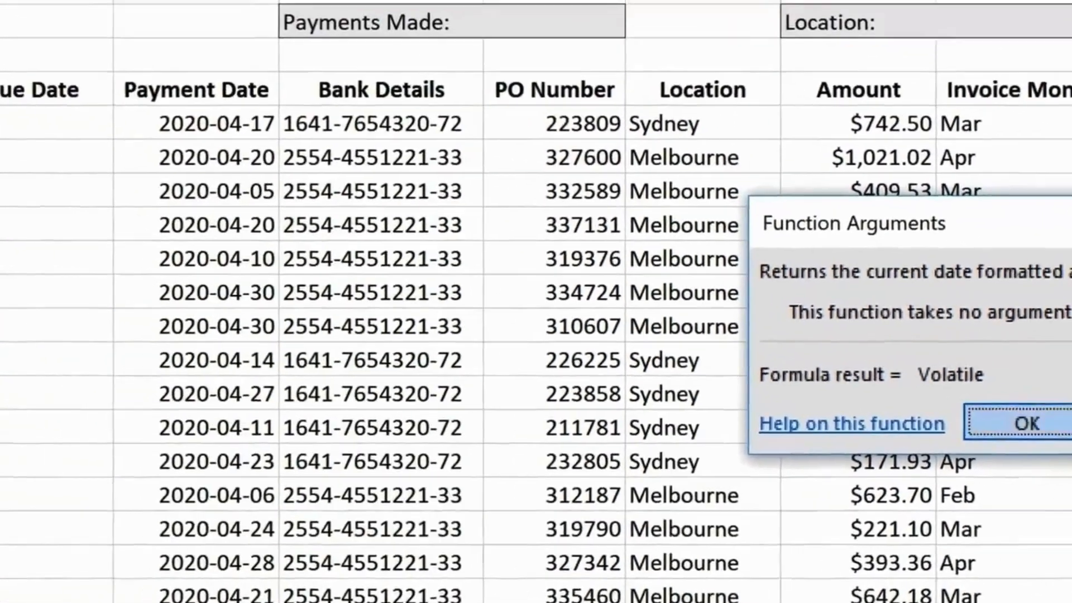
key("Return")
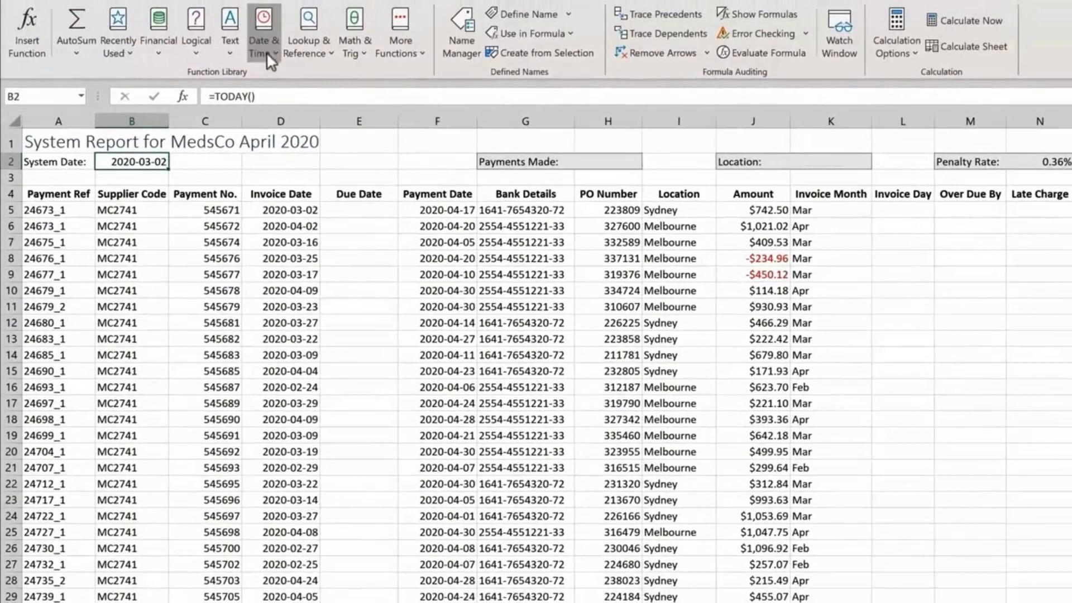
Enter =DAY(D5) in cell L5 and fill the formula down the Invoice Day column
left_click(308, 17)
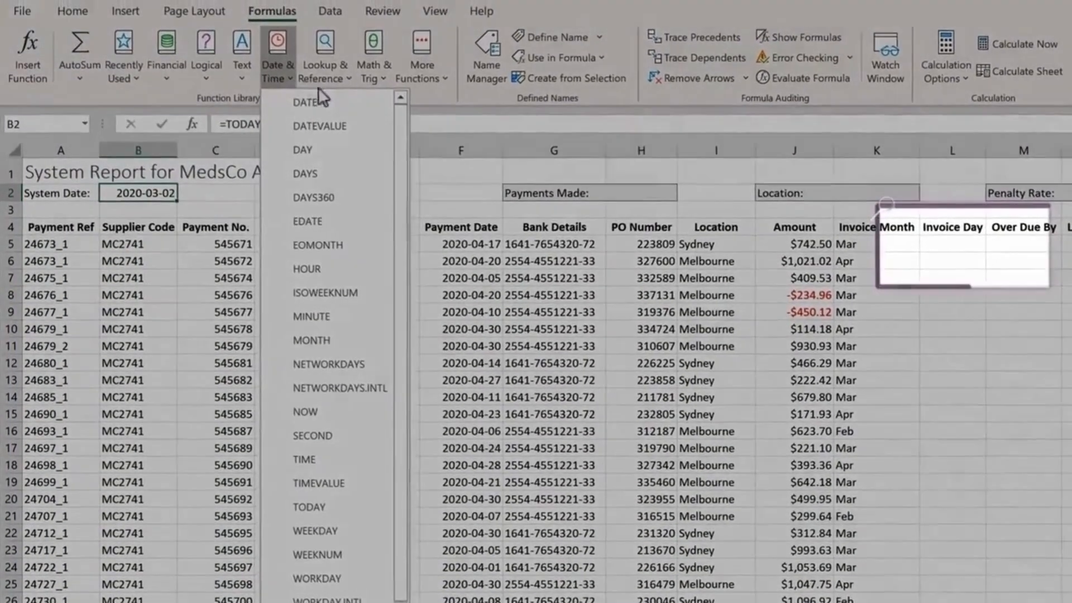
left_click(936, 243)
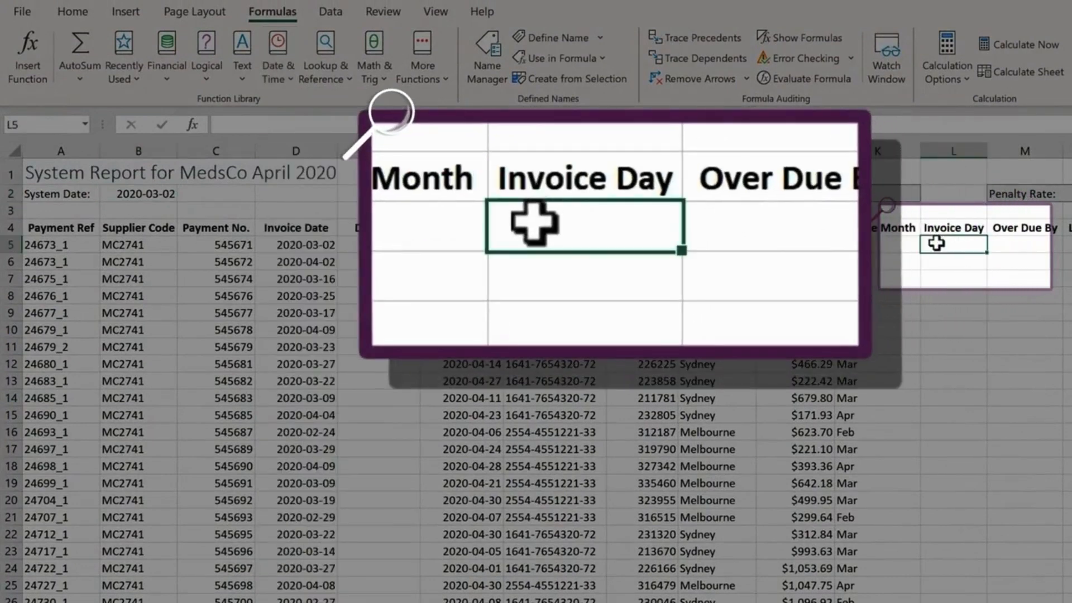
type("=")
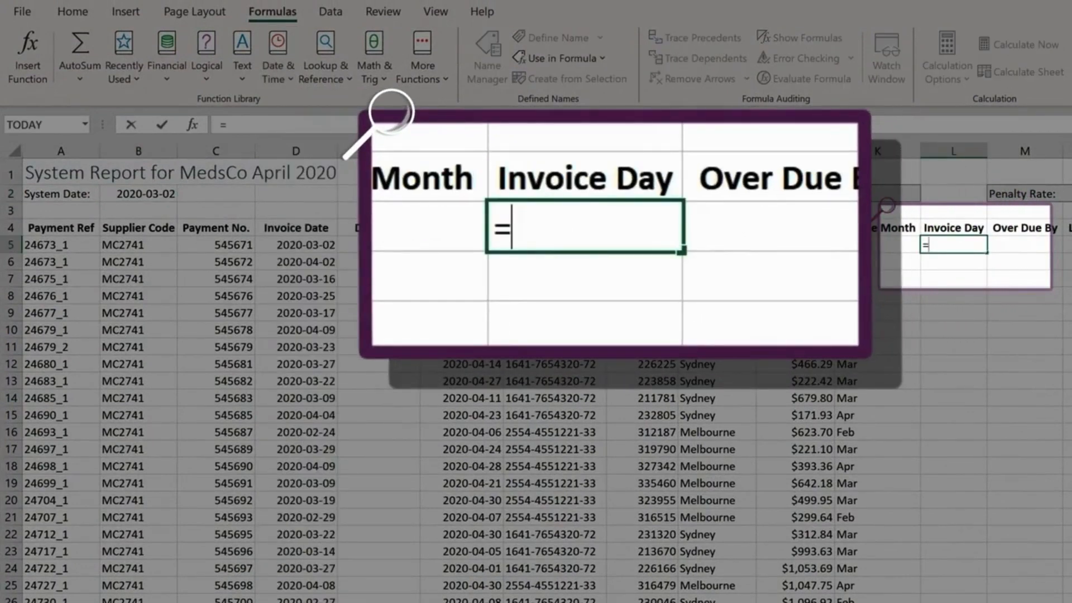
type("day")
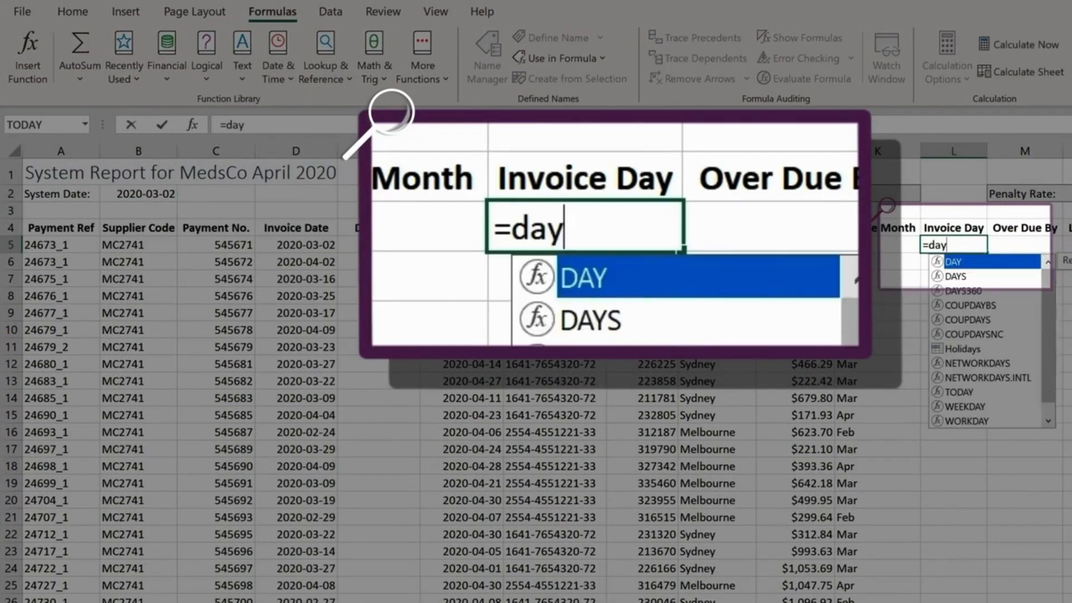
key("Tab")
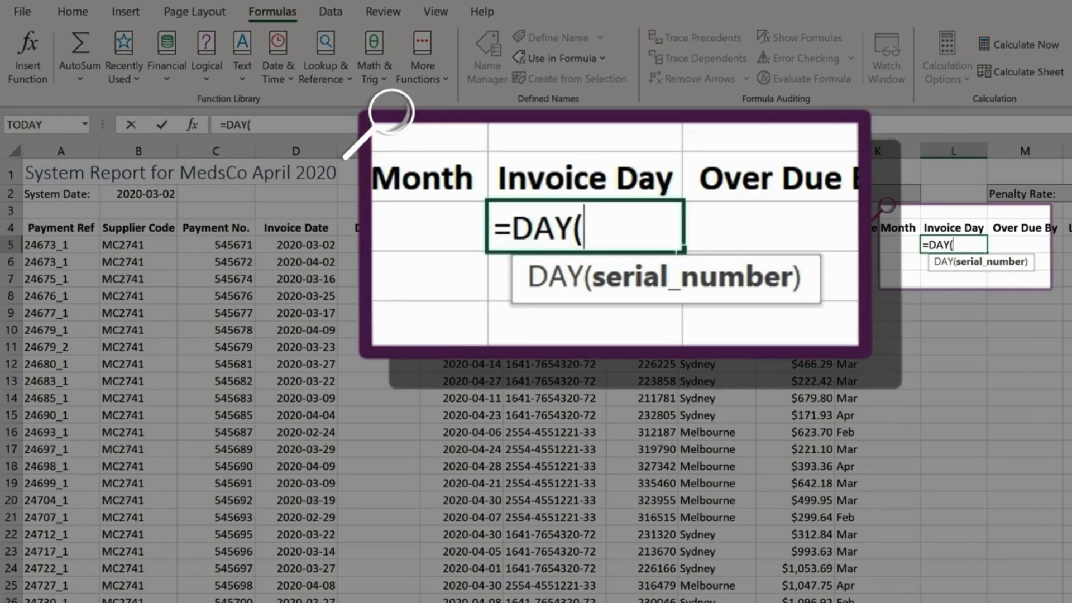
left_click(315, 241)
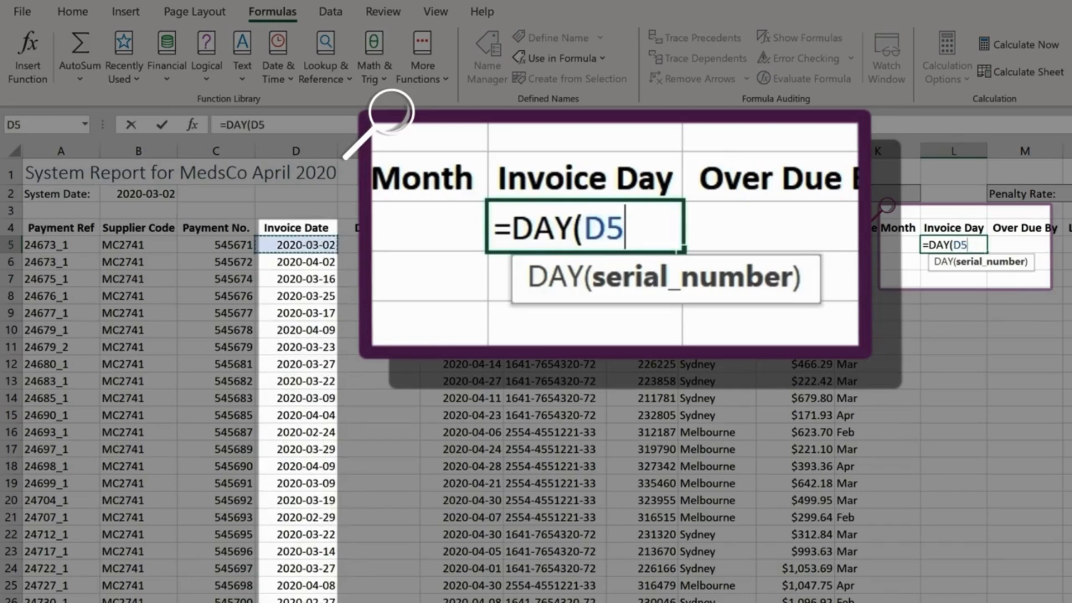
key("Return")
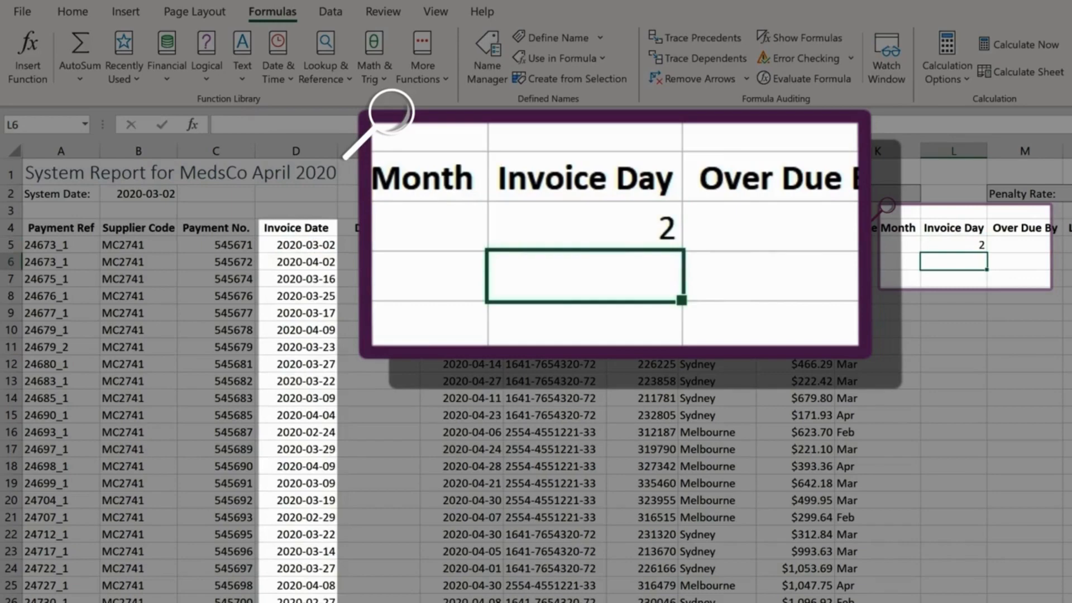
left_click(985, 250)
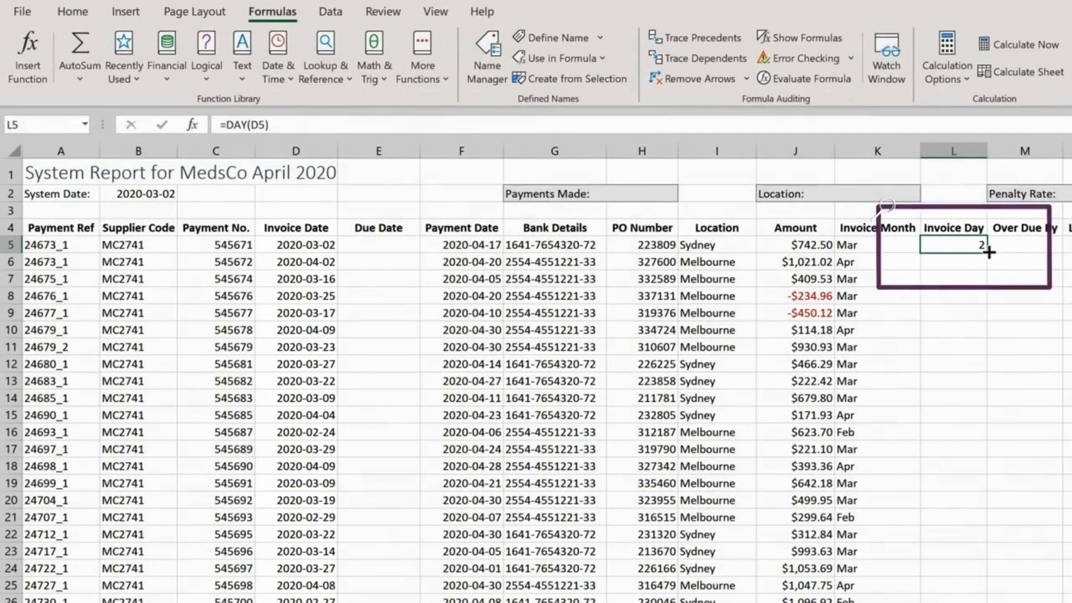
double_click(988, 252)
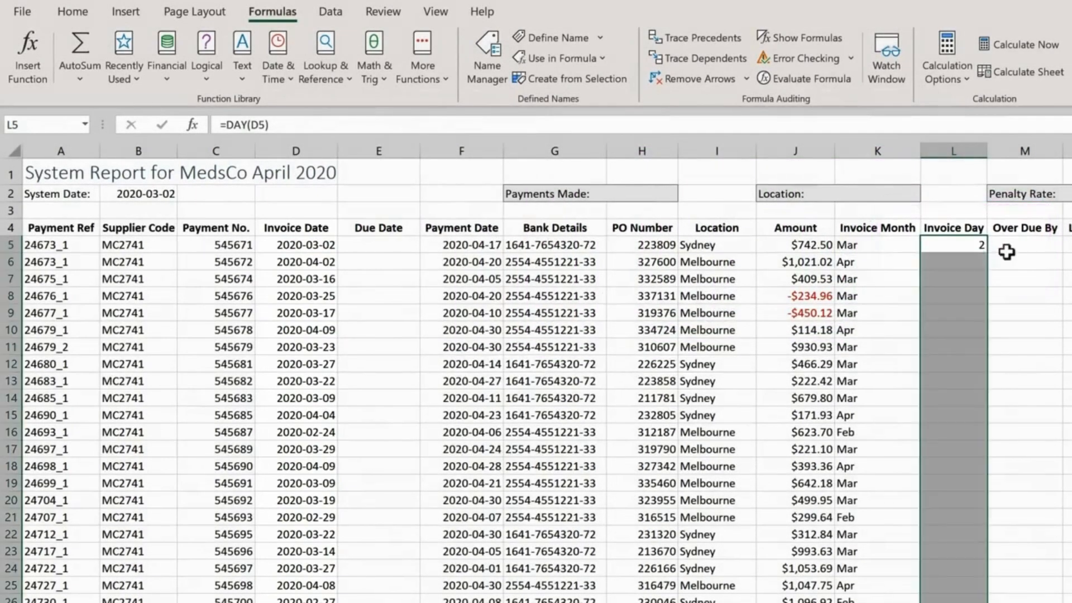
Enter =MONTH(D5) in cell M5 under Over Due By to extract the month of the first invoice date
left_click(1041, 245)
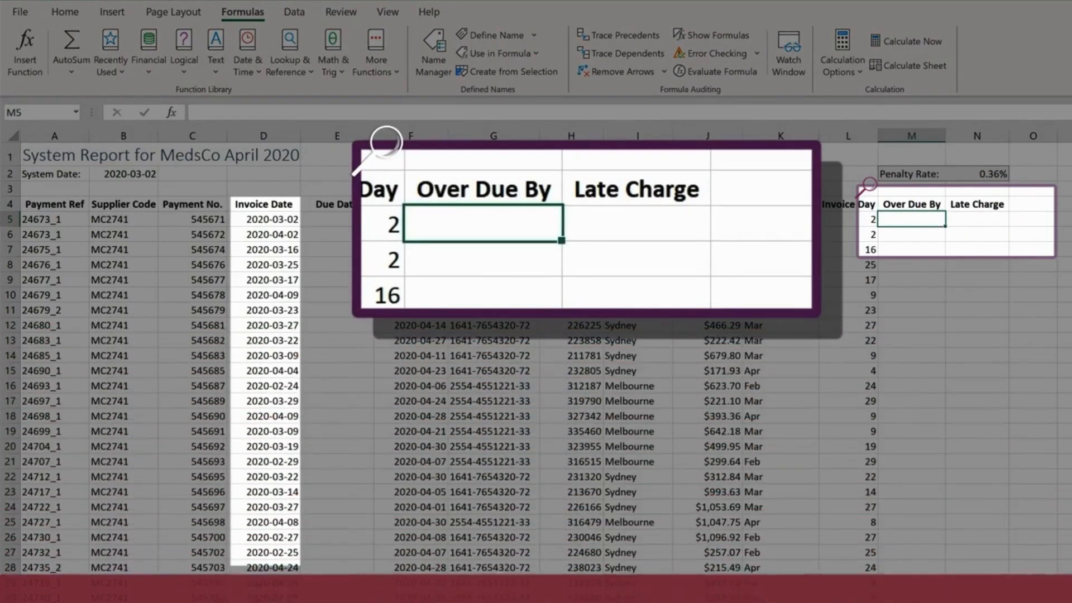
type("=month")
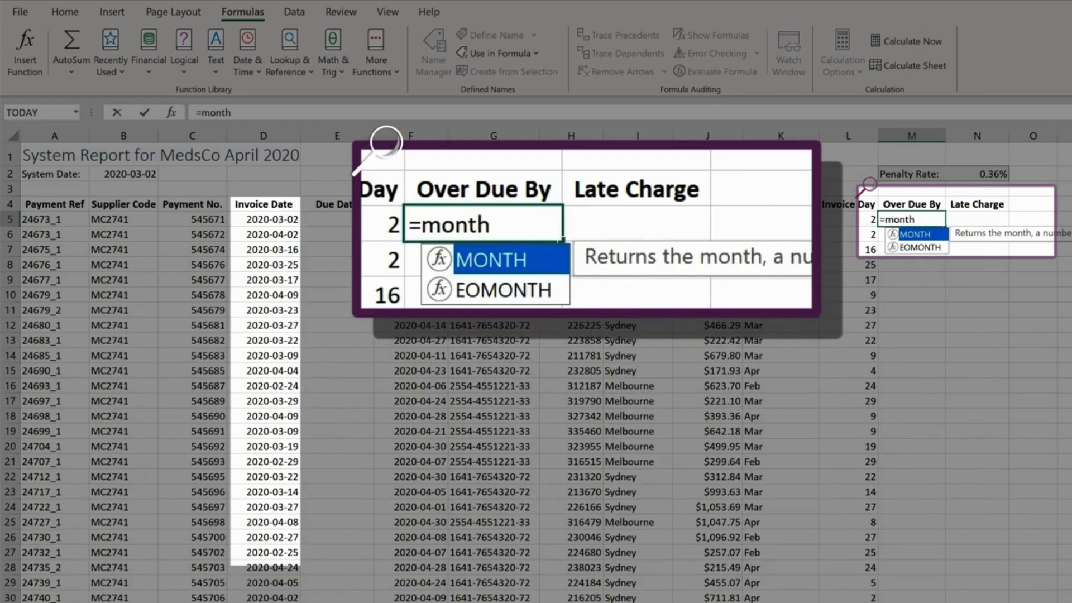
key("Tab")
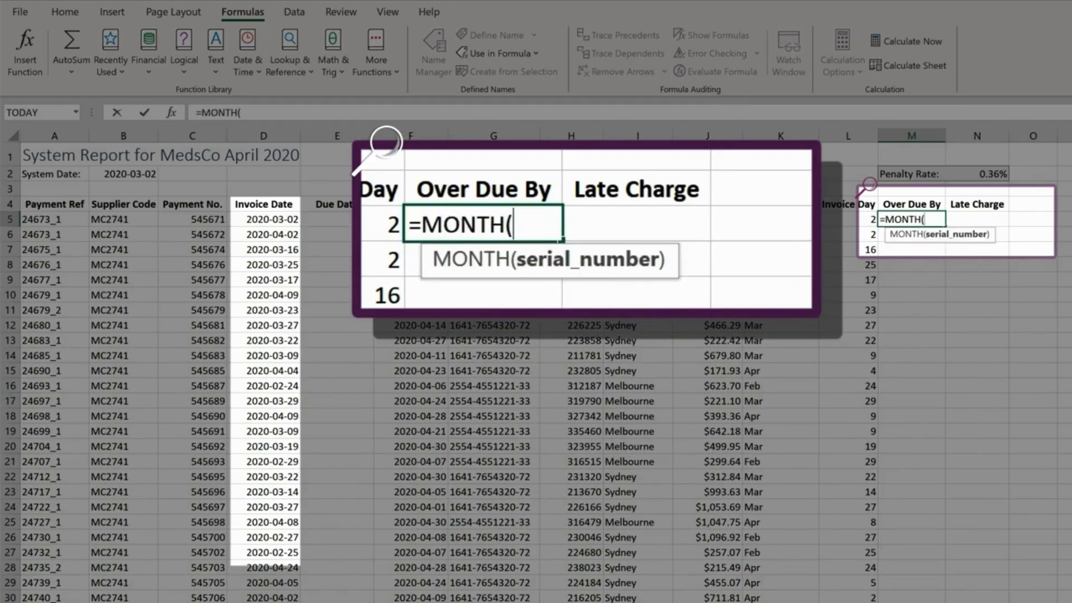
left_click(290, 219)
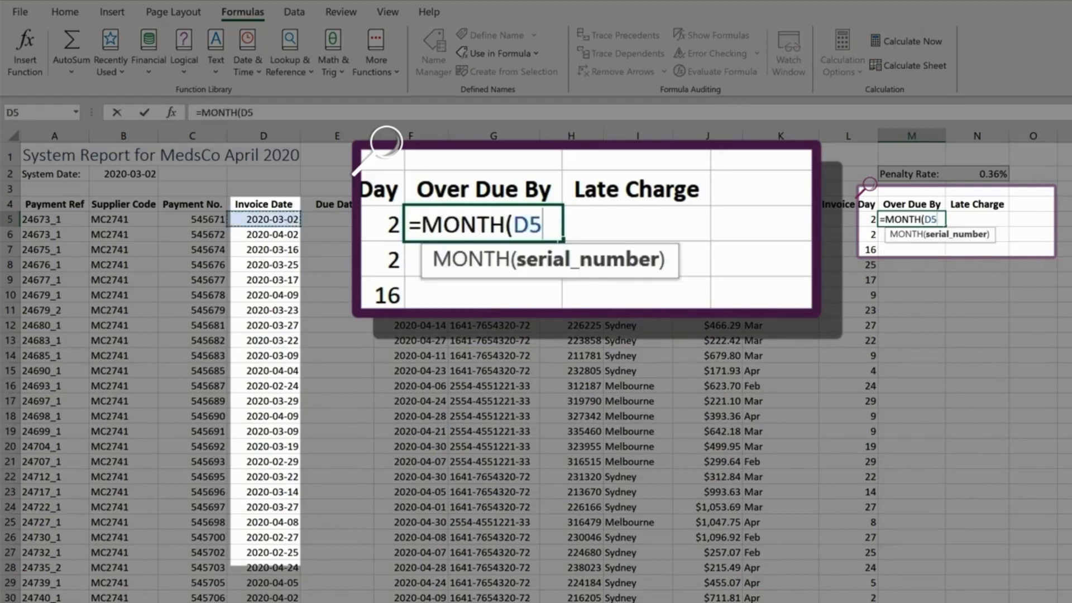
key("Tab")
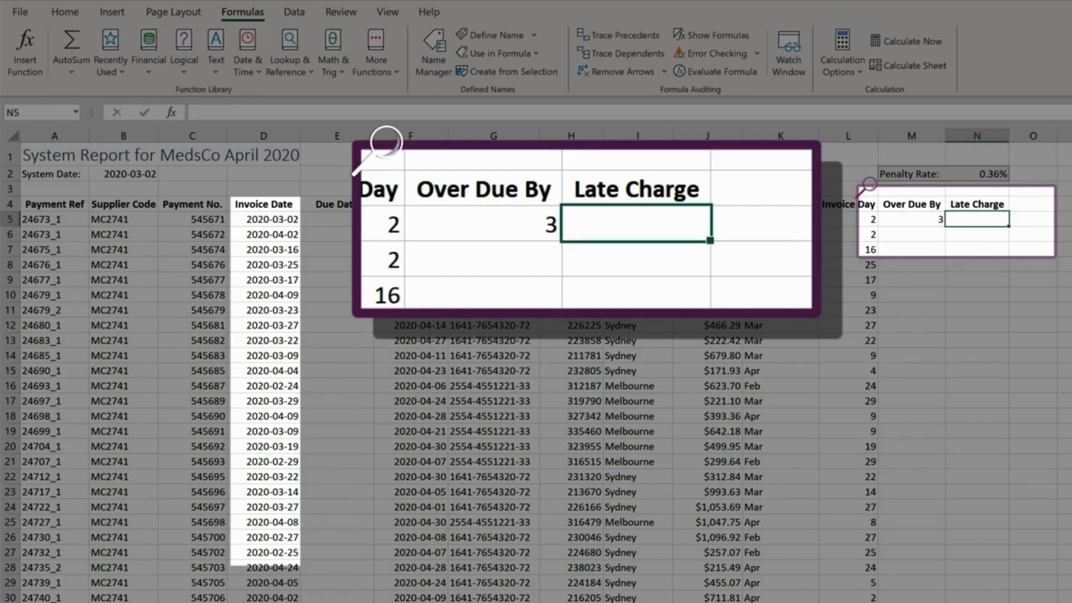
Enter =YEAR(D5) in cell N5 under Late Charge to extract the year of the first invoice date
type("=")
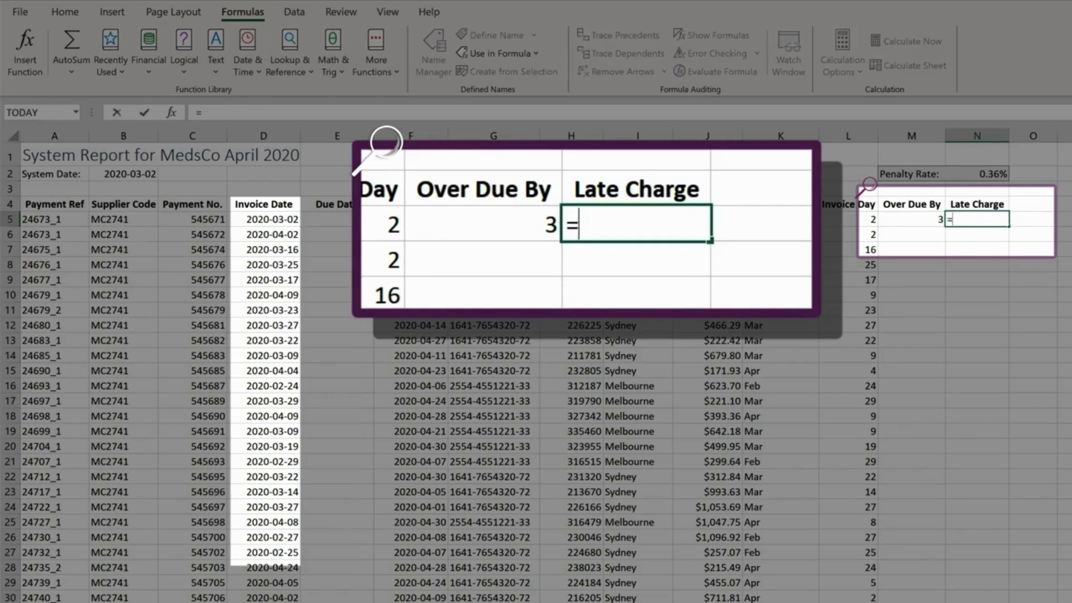
type("y")
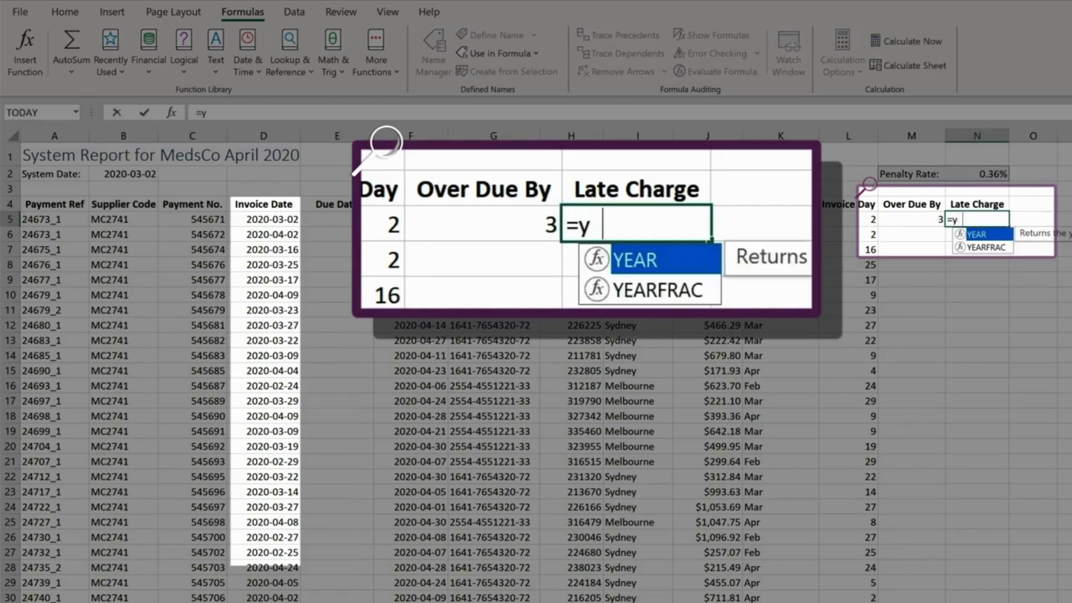
type("ear")
key("Tab")
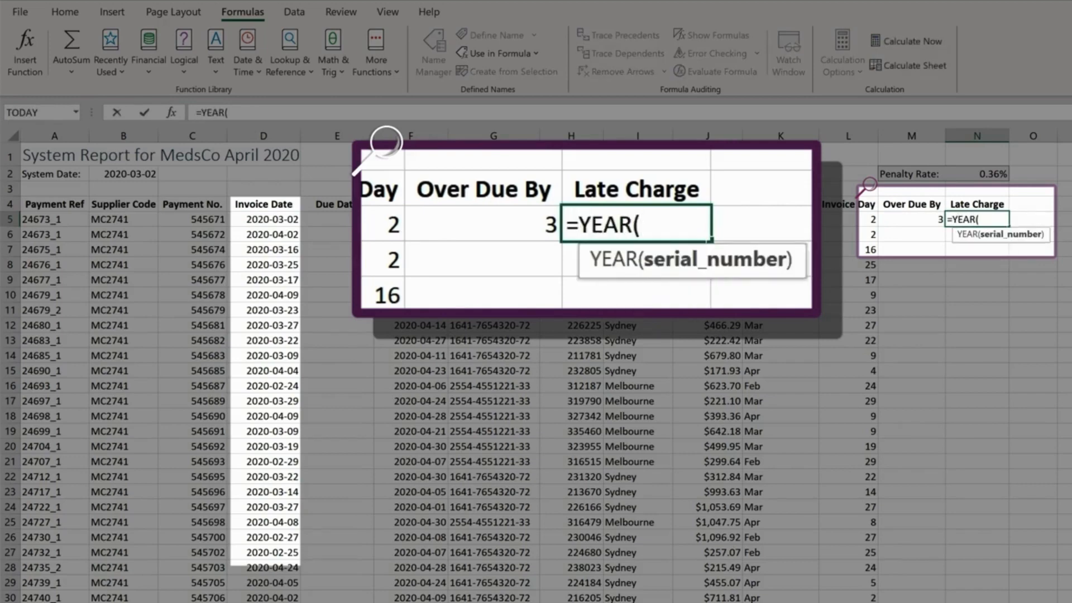
left_click(295, 221)
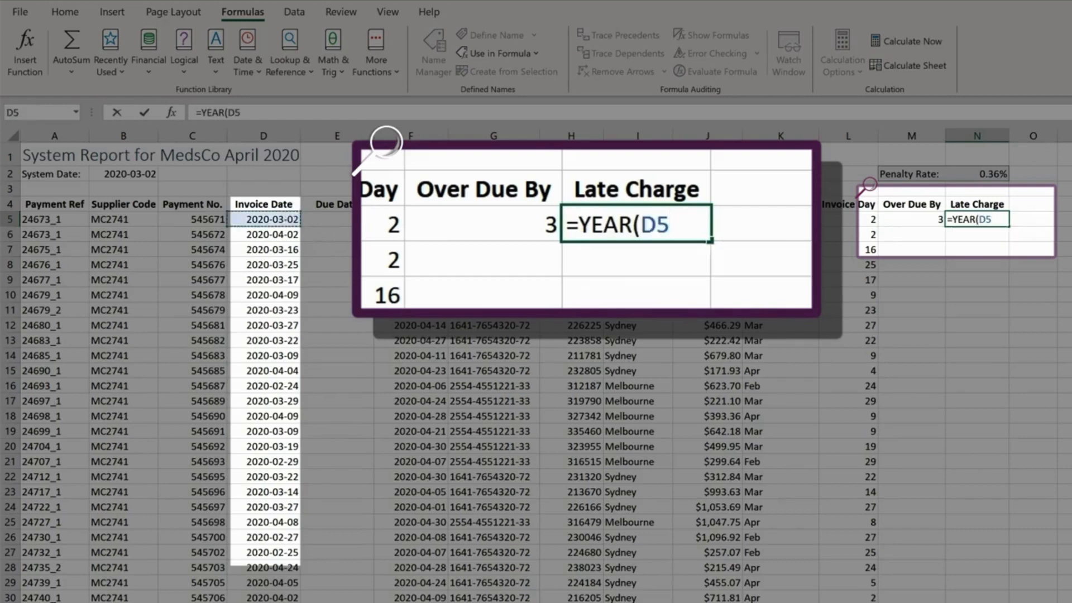
key("Return")
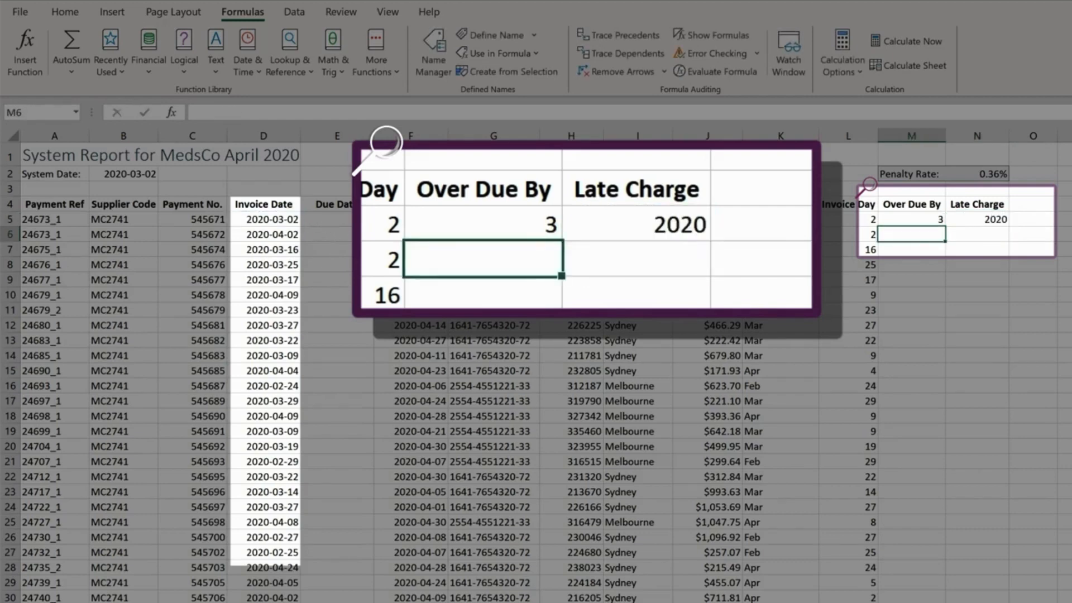